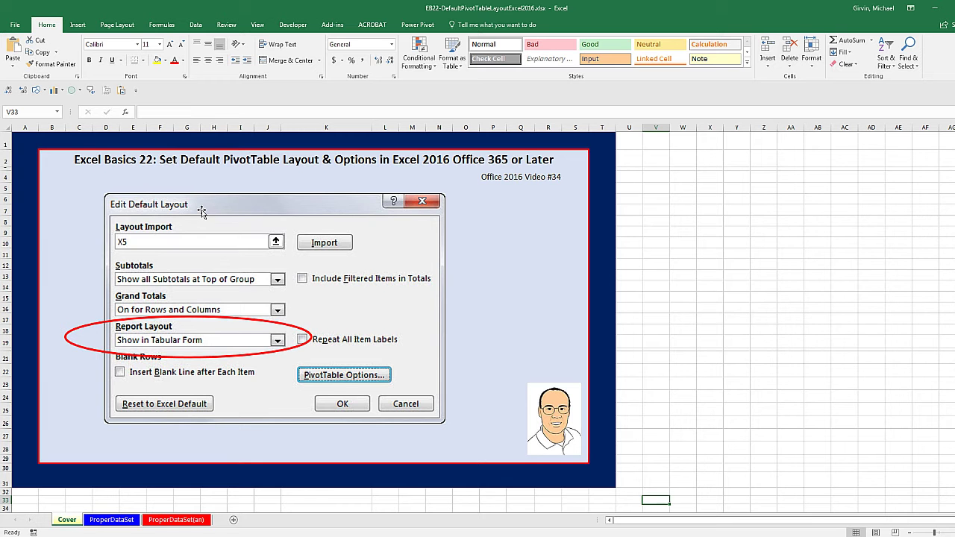
- On the ProperDataSet sheet, insert a pivot table at G6 with Region as rows and Sum of Sales as values
click(126, 522)
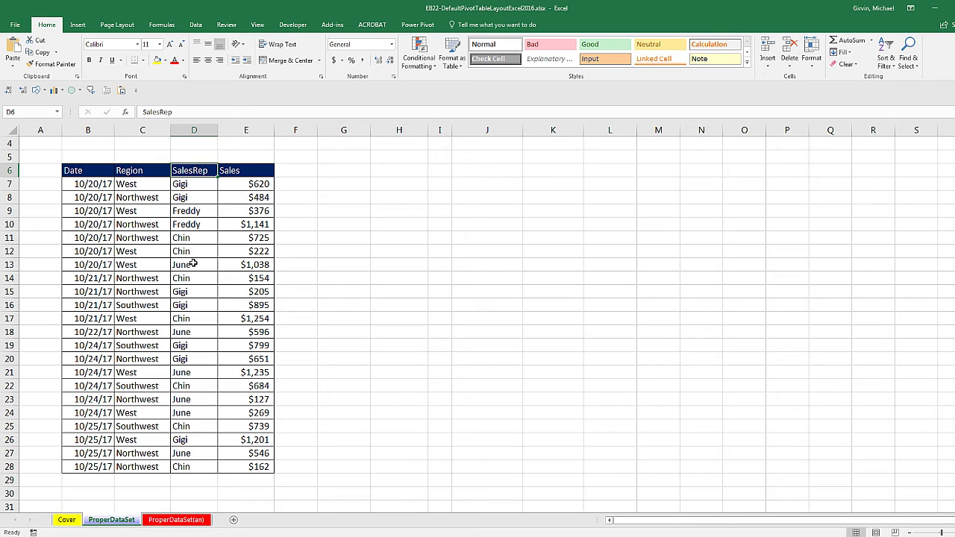
click(201, 196)
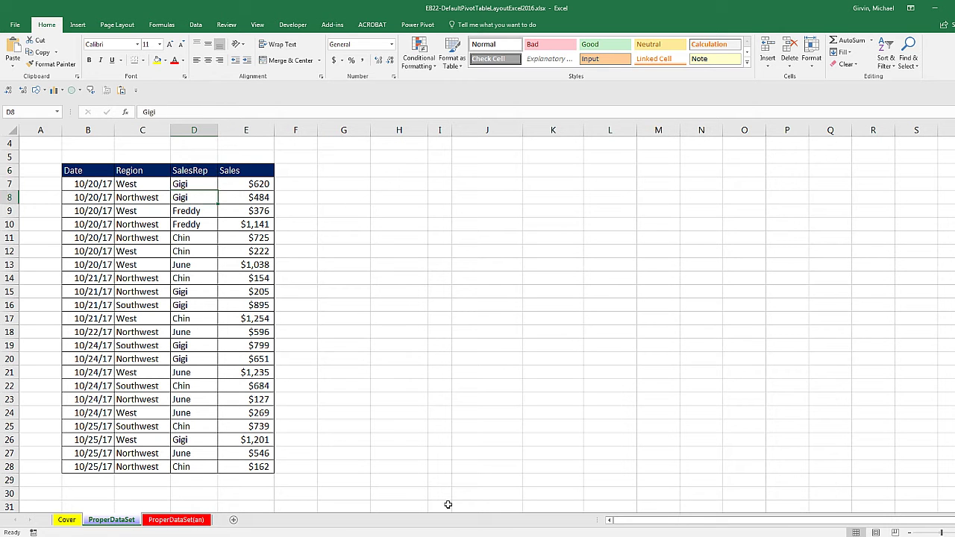
key(alt)
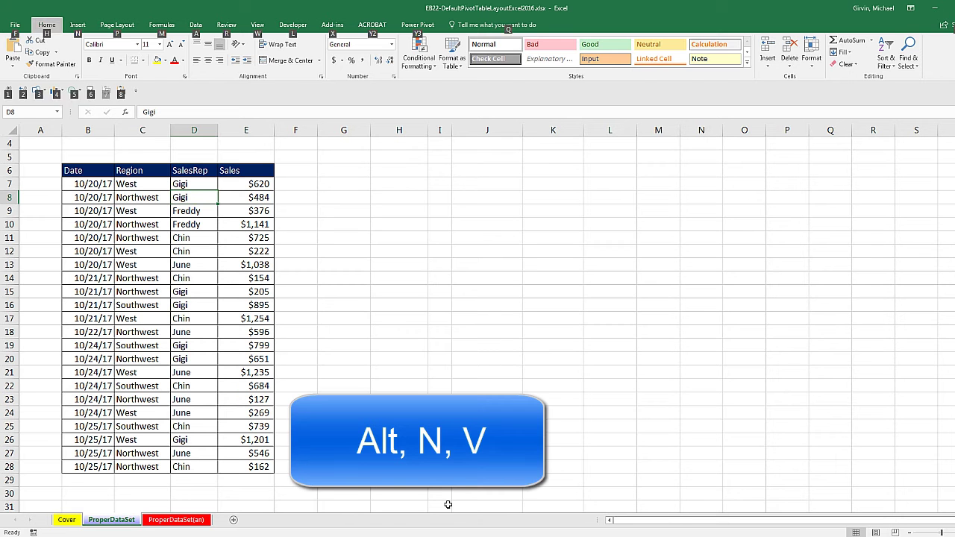
key(n)
key(v)
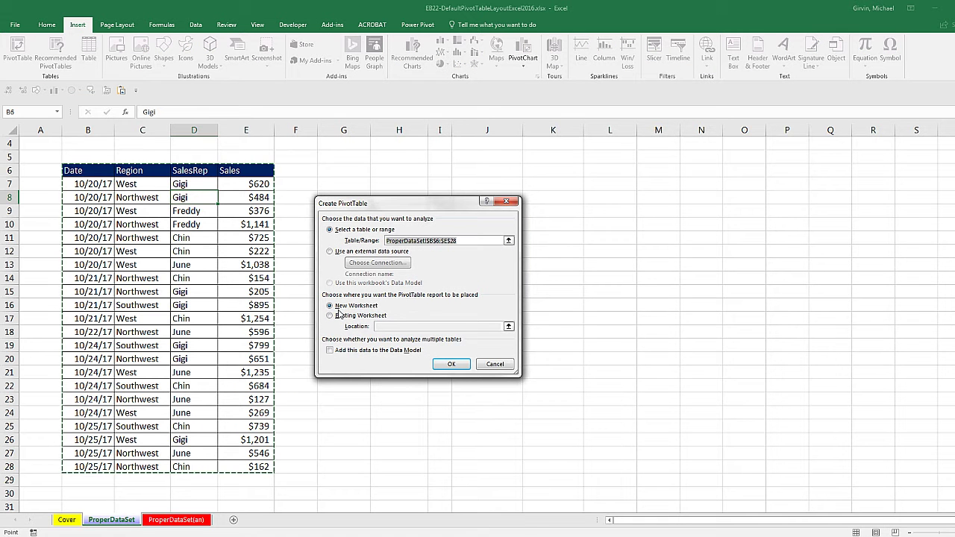
click(352, 315)
click(334, 173)
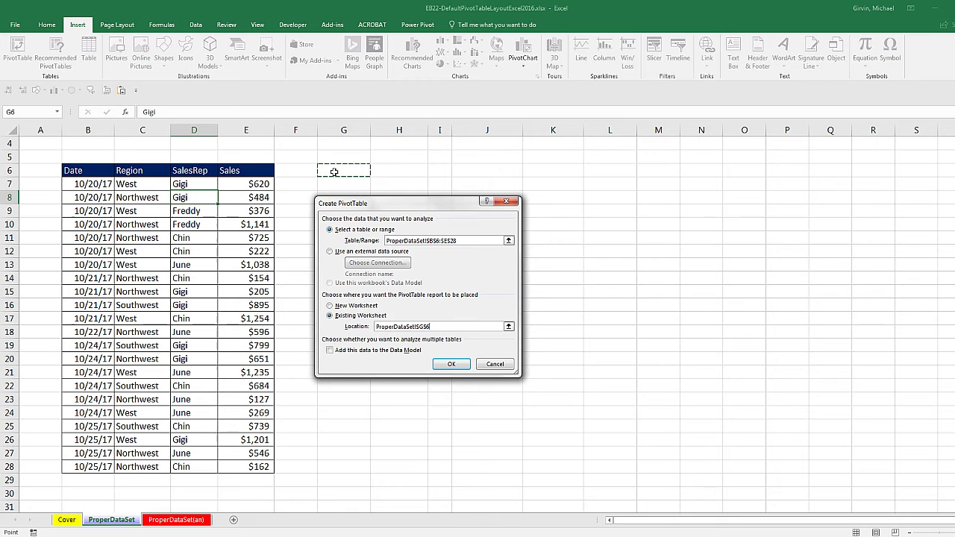
click(451, 364)
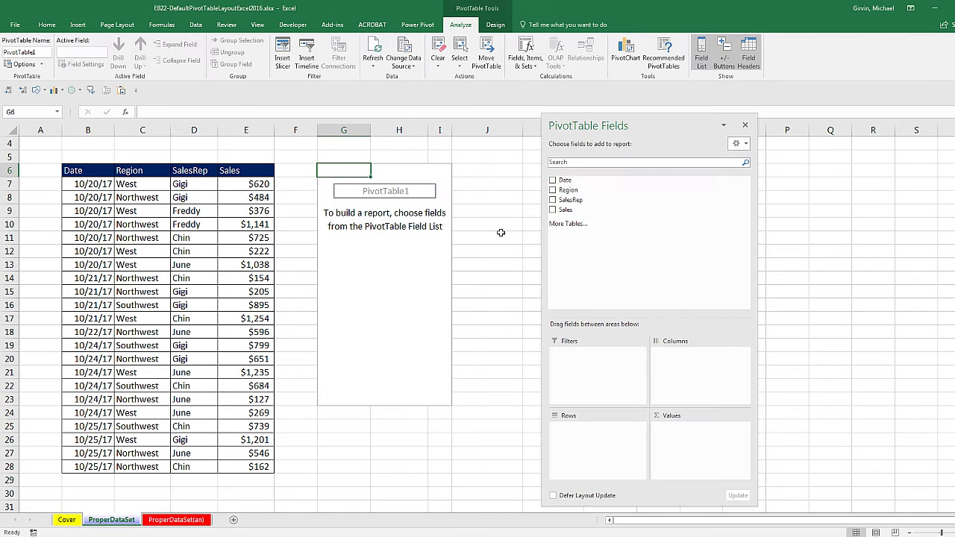
drag(569, 192, 593, 440)
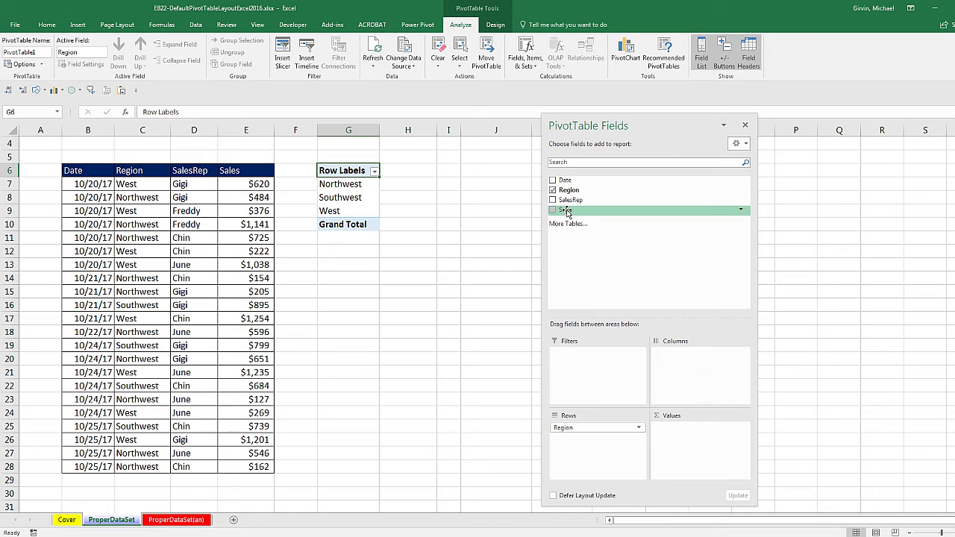
drag(564, 209, 678, 441)
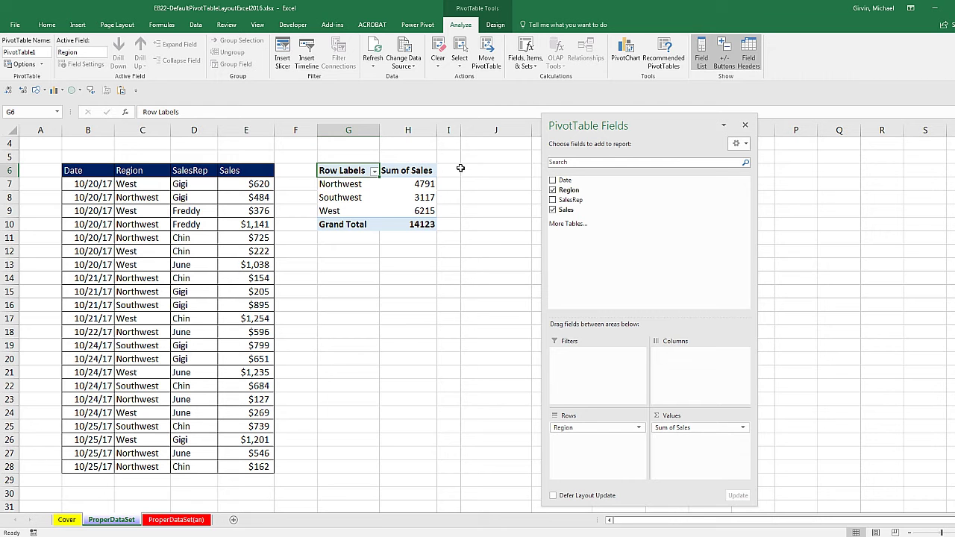
- Switch the pivot table's report layout to Show in Tabular Form
click(495, 25)
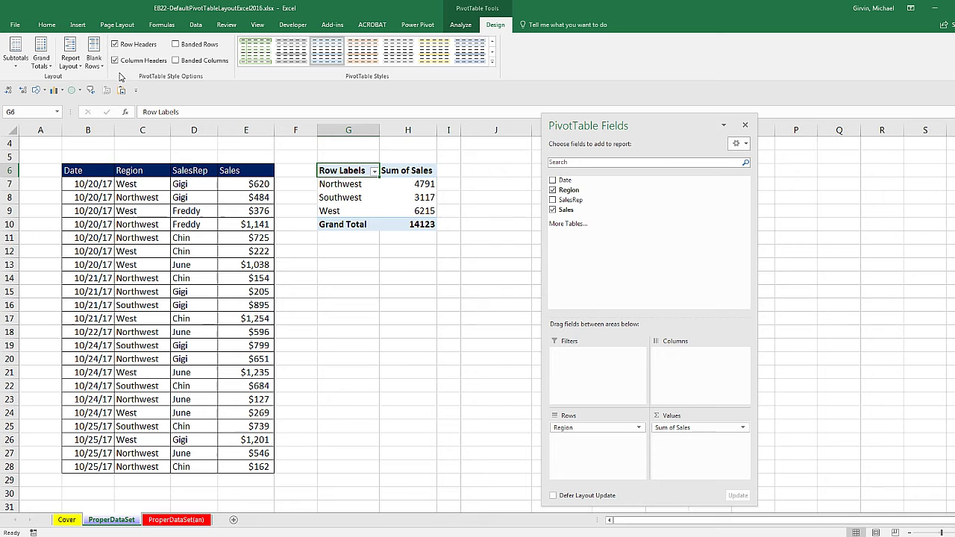
click(71, 63)
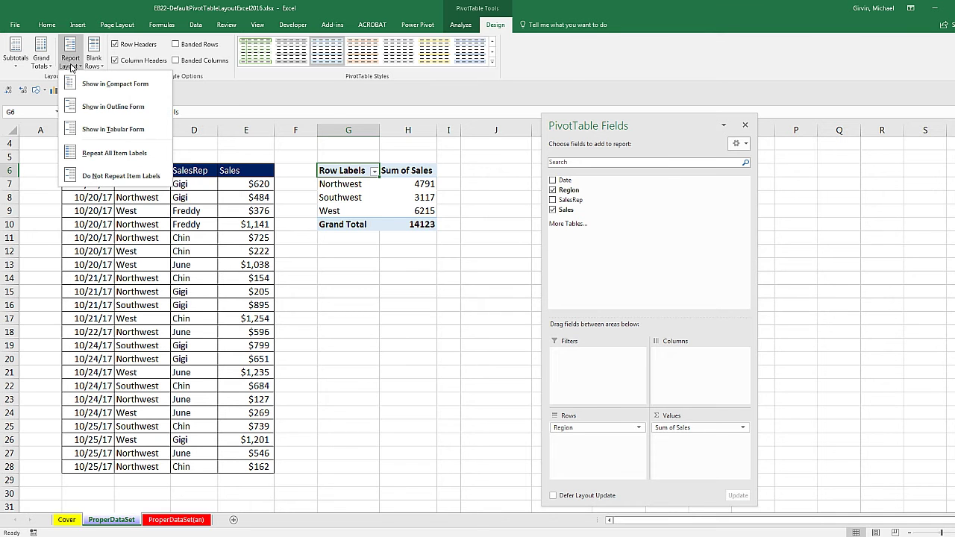
click(114, 131)
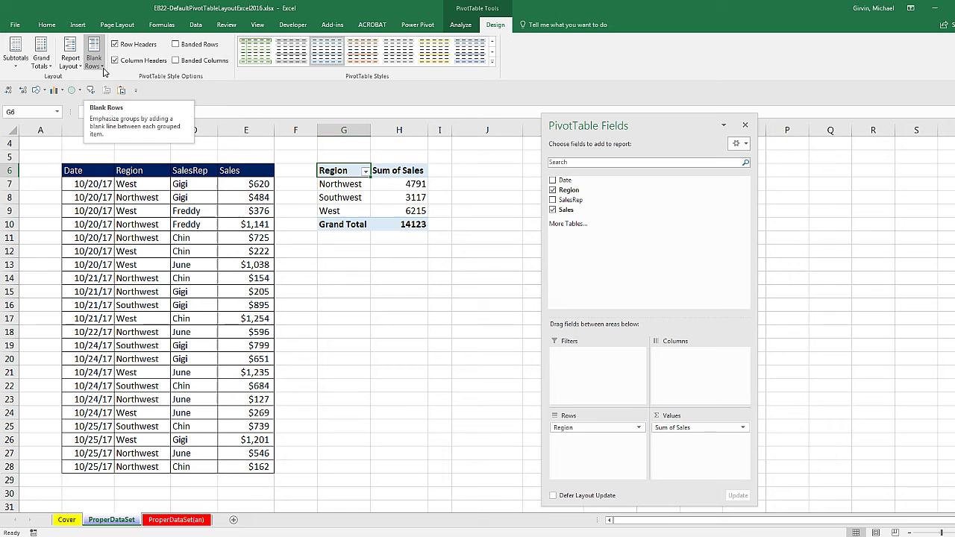
- Browse the Blank Rows, Report Layout, Grand Totals and Subtotals menus without changing anything
click(104, 71)
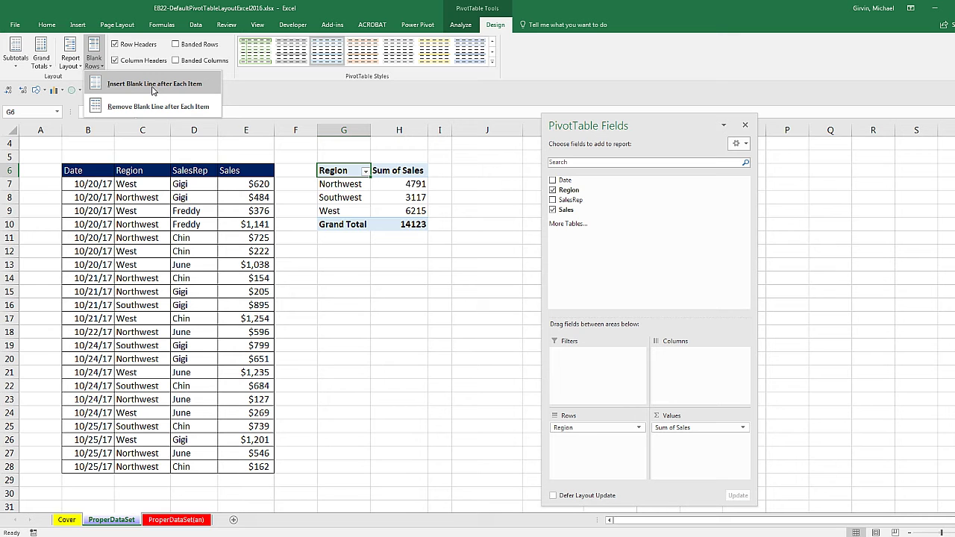
click(94, 64)
click(71, 61)
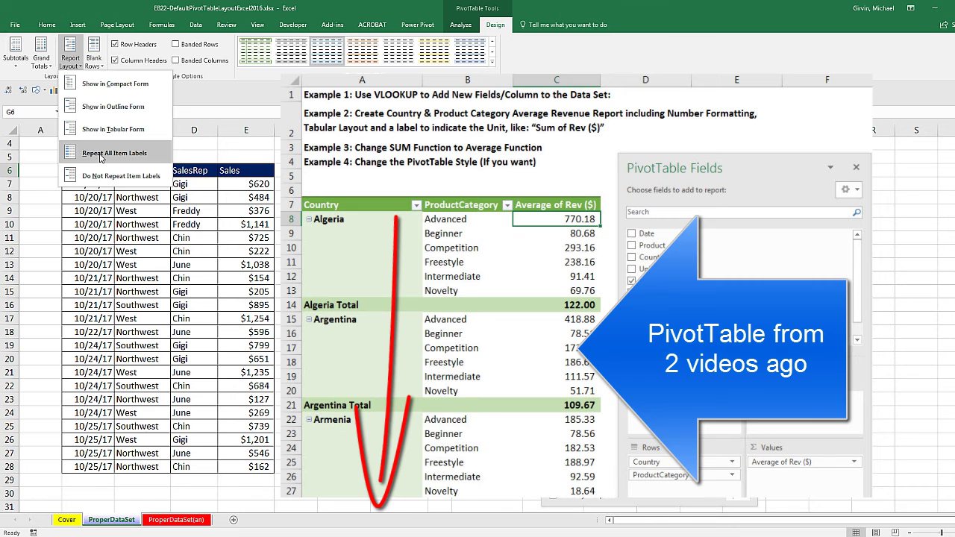
click(41, 65)
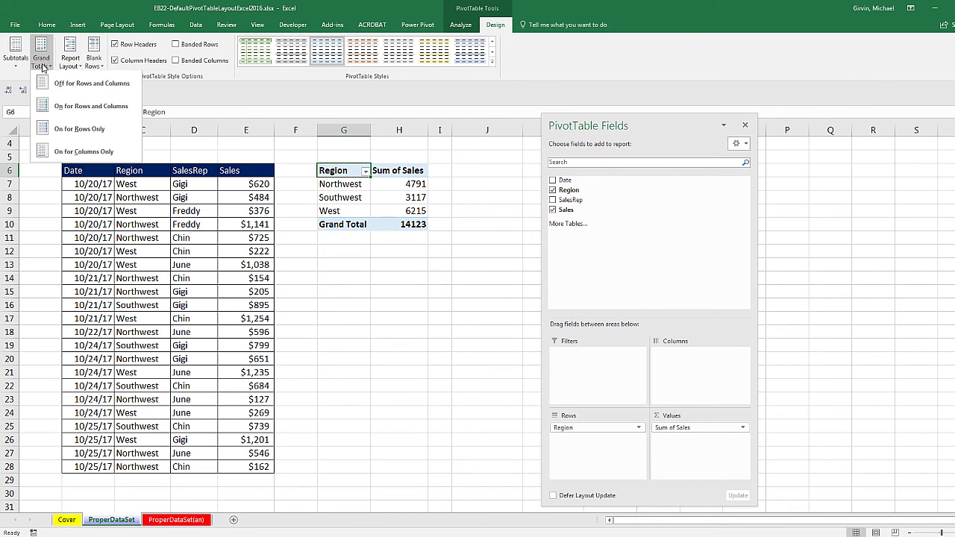
click(15, 64)
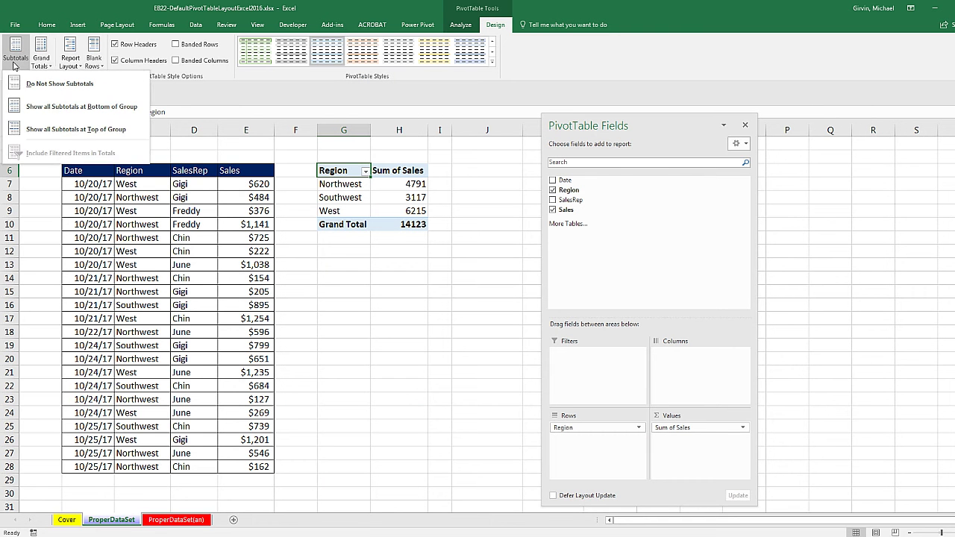
click(14, 64)
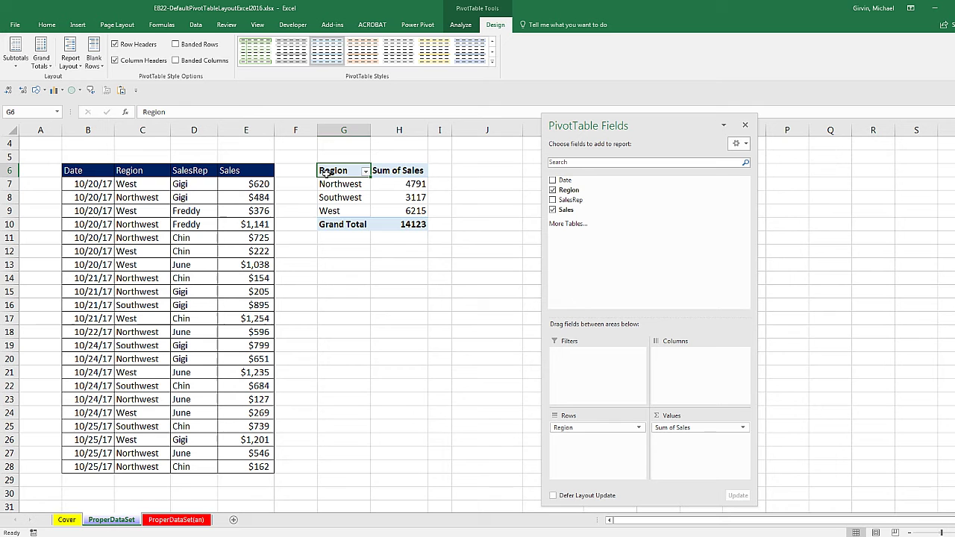
- Review PivotTable Options' Totals & Filters, Display and Data tabs from the Northwest cell, then close it
right_click(342, 184)
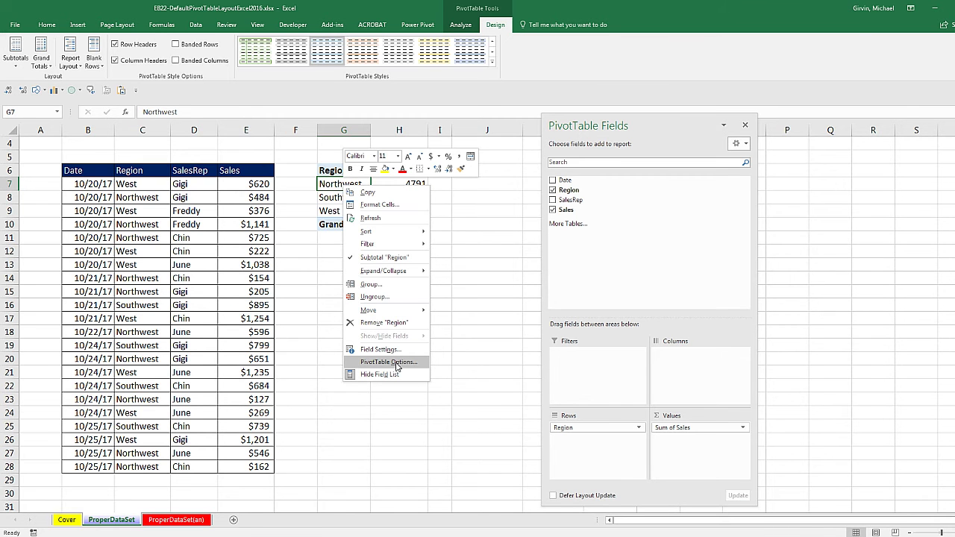
click(369, 365)
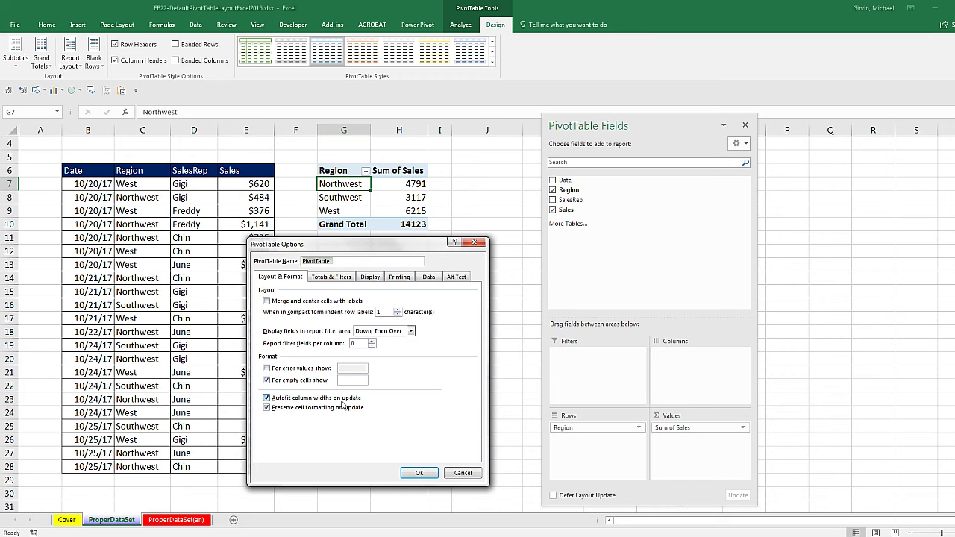
click(326, 279)
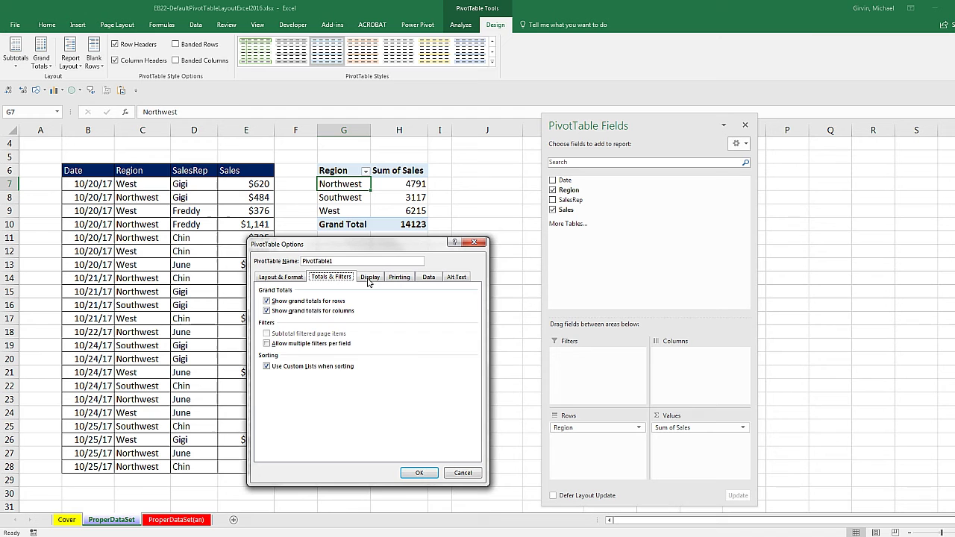
click(368, 280)
click(428, 280)
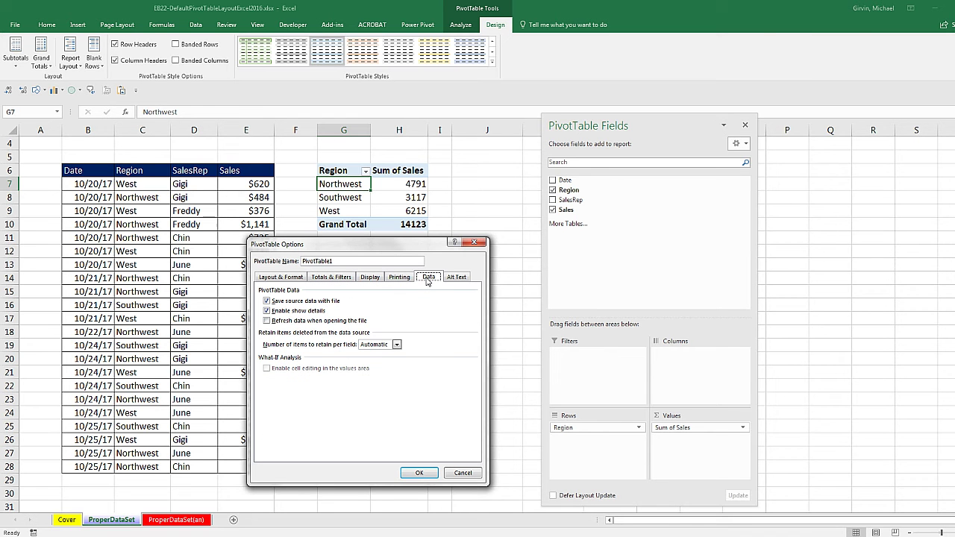
key(Escape)
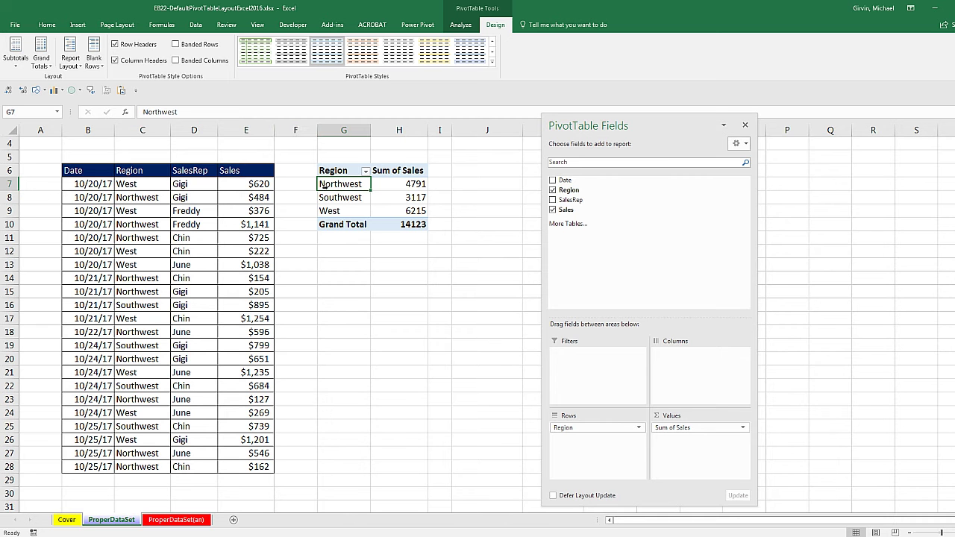
- Open Edit Default Layout from the Data page of Excel Options
click(15, 25)
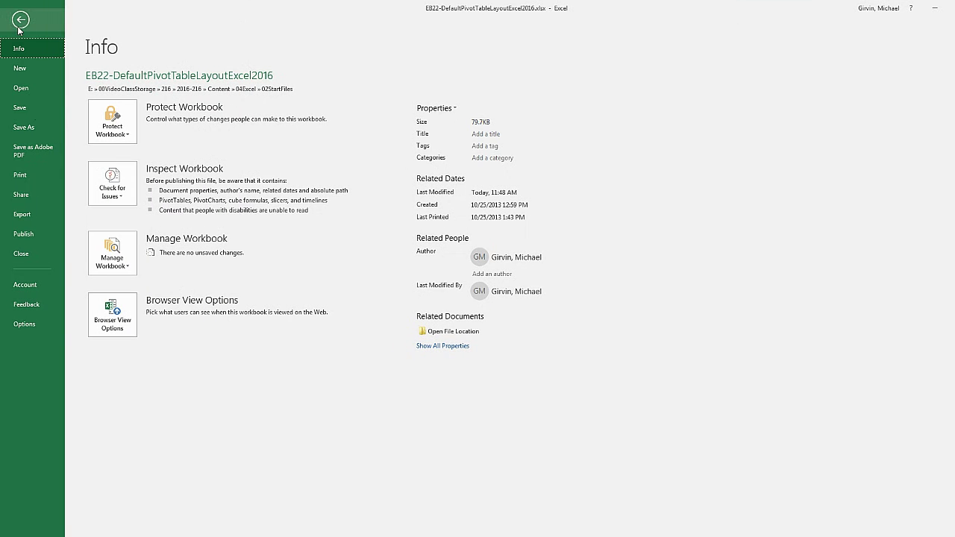
click(26, 329)
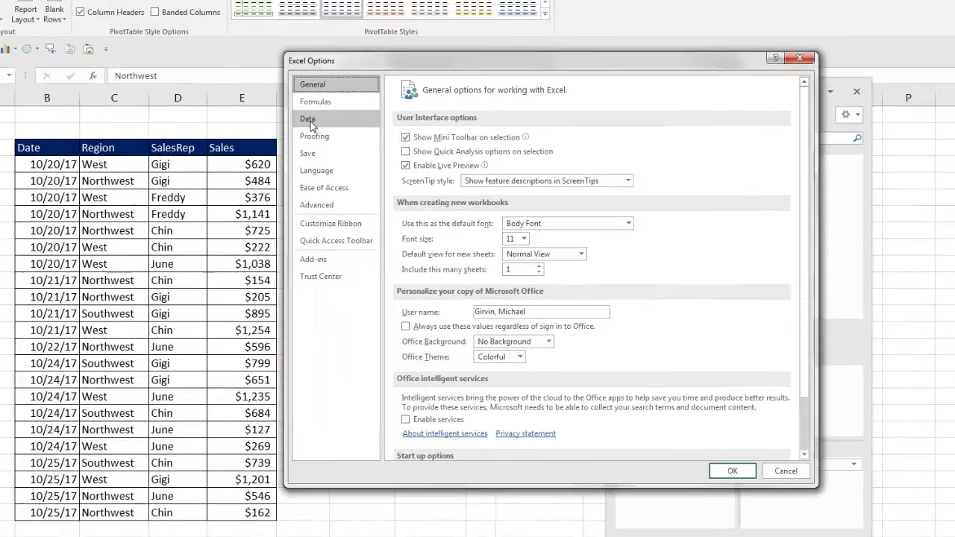
click(302, 149)
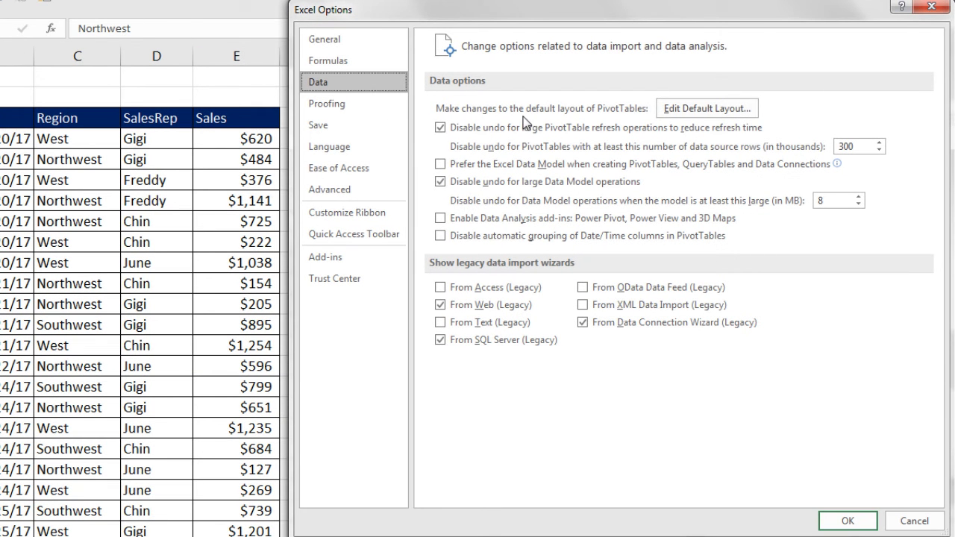
click(693, 112)
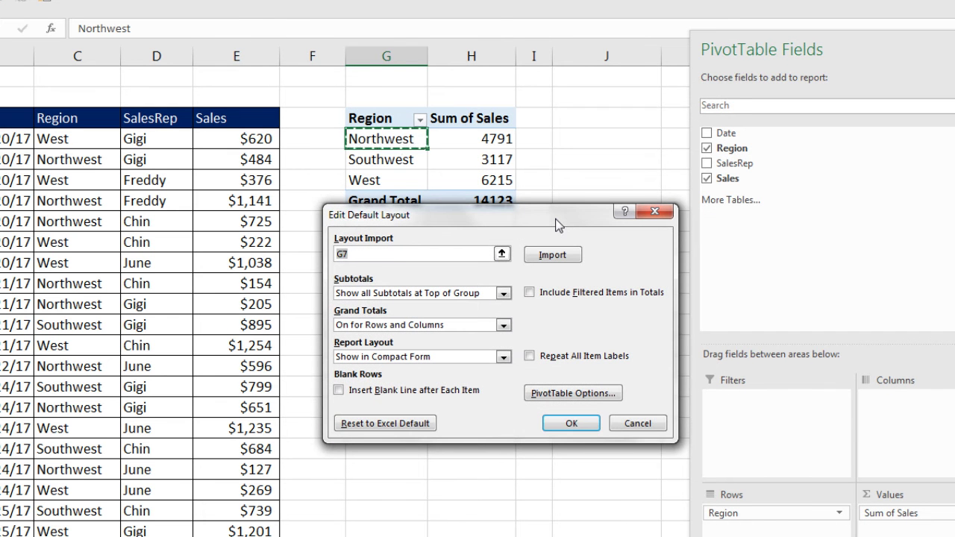
drag(556, 219, 531, 245)
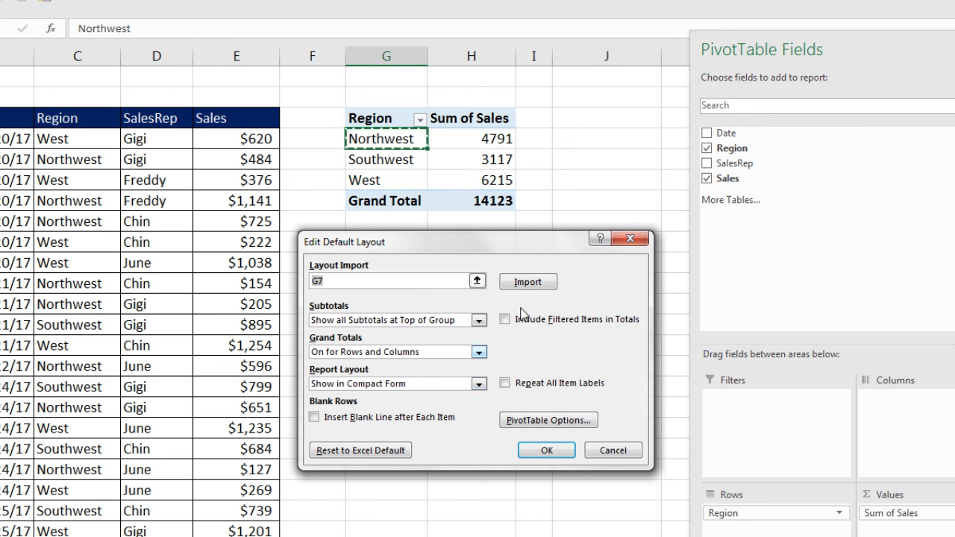
- Import layout settings from the G7 pivot table, keep Tabular Form, and confirm both dialogs
click(528, 286)
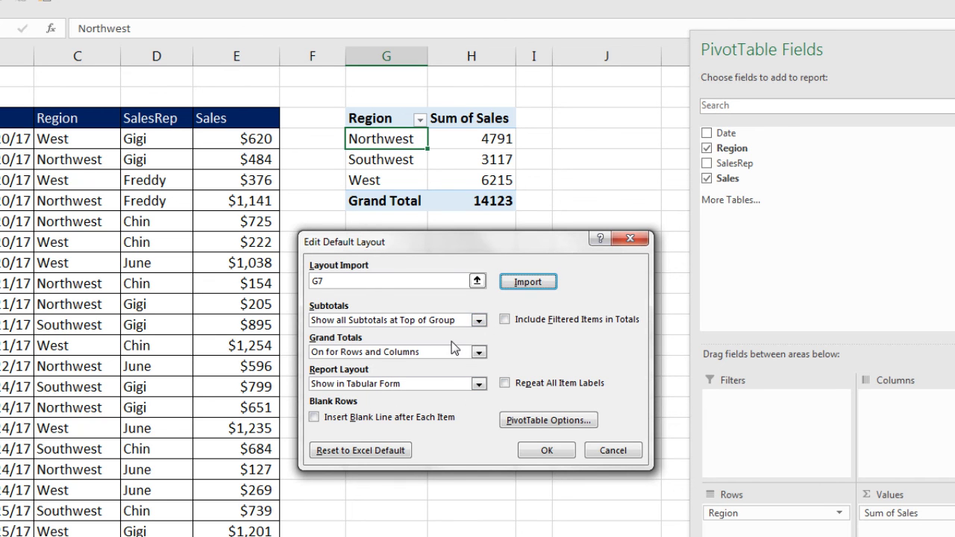
click(480, 384)
click(480, 383)
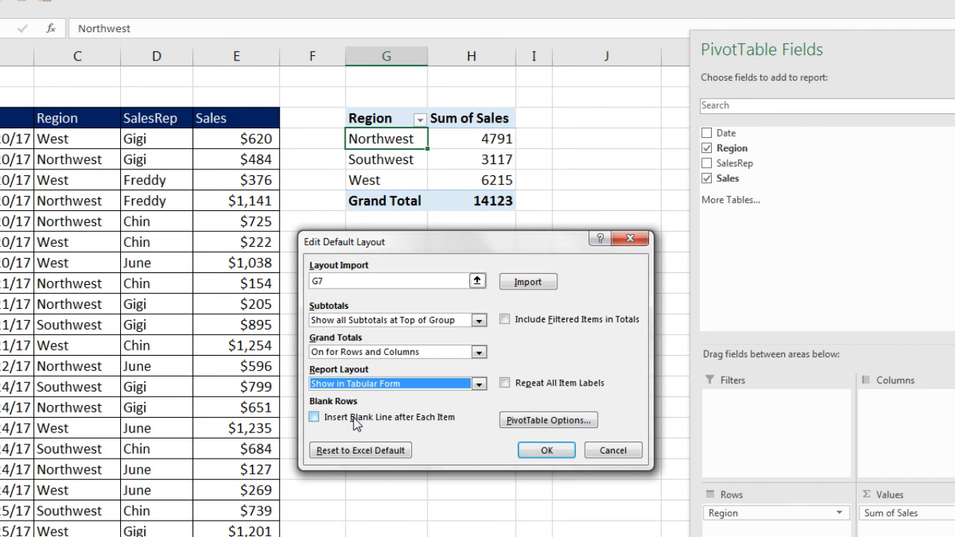
click(538, 427)
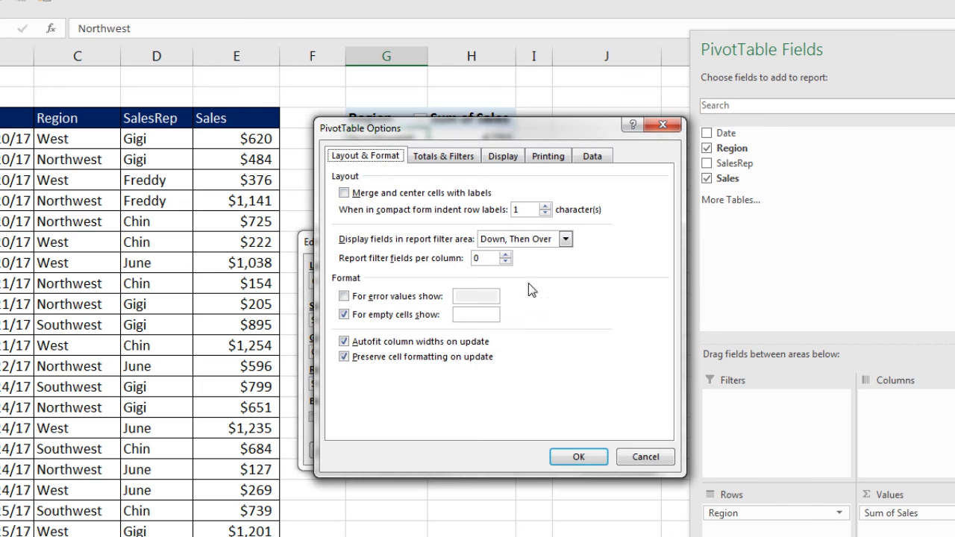
click(662, 125)
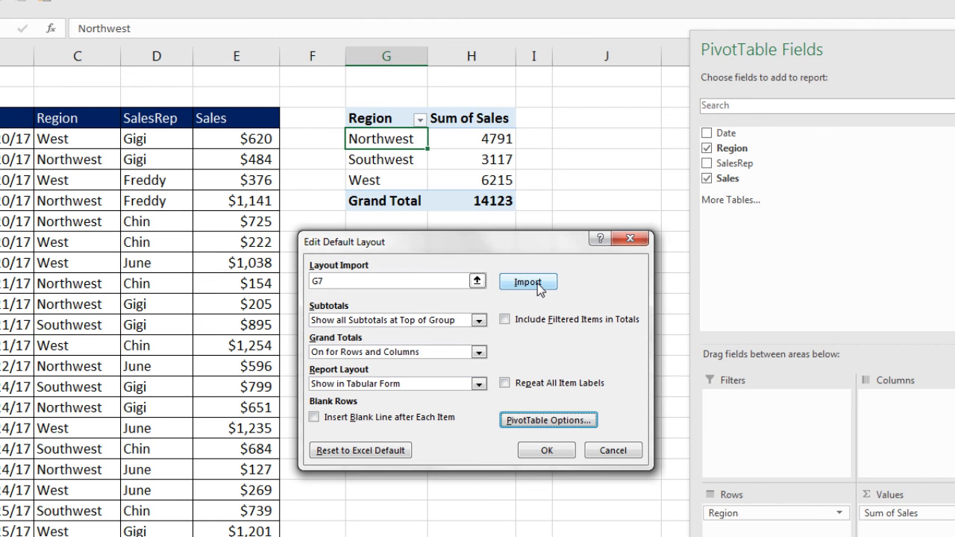
click(552, 449)
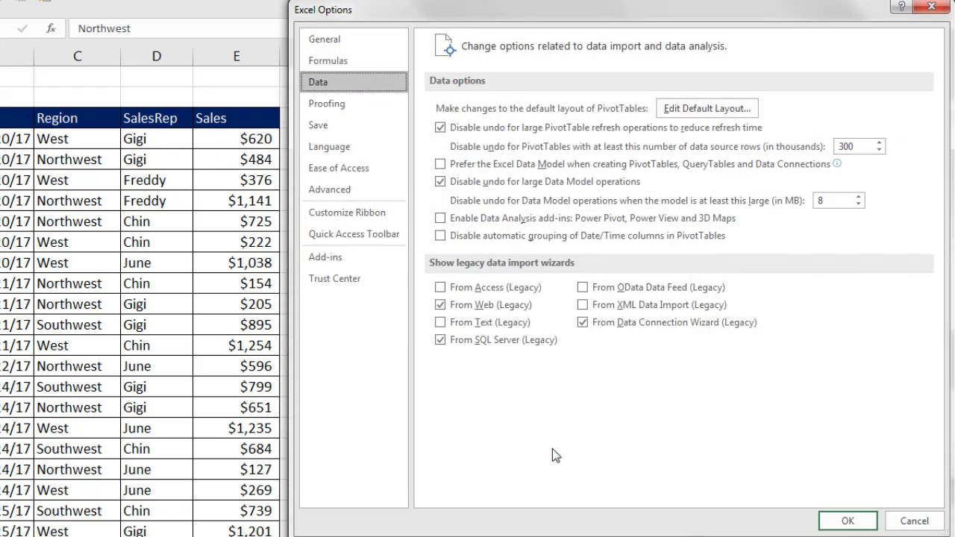
click(848, 522)
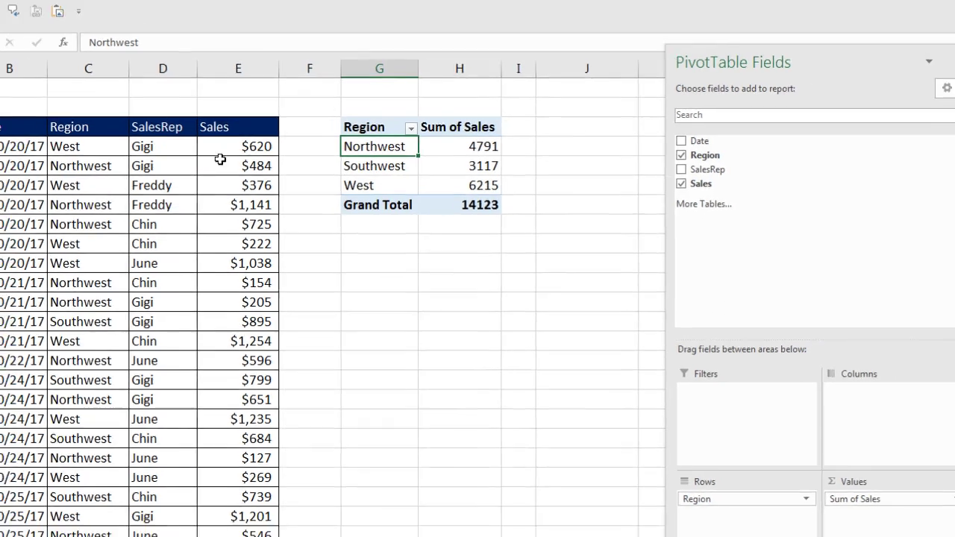
- From cell E8, insert a second pivot table at G13 with Region rows and Sum of Sales values
click(220, 159)
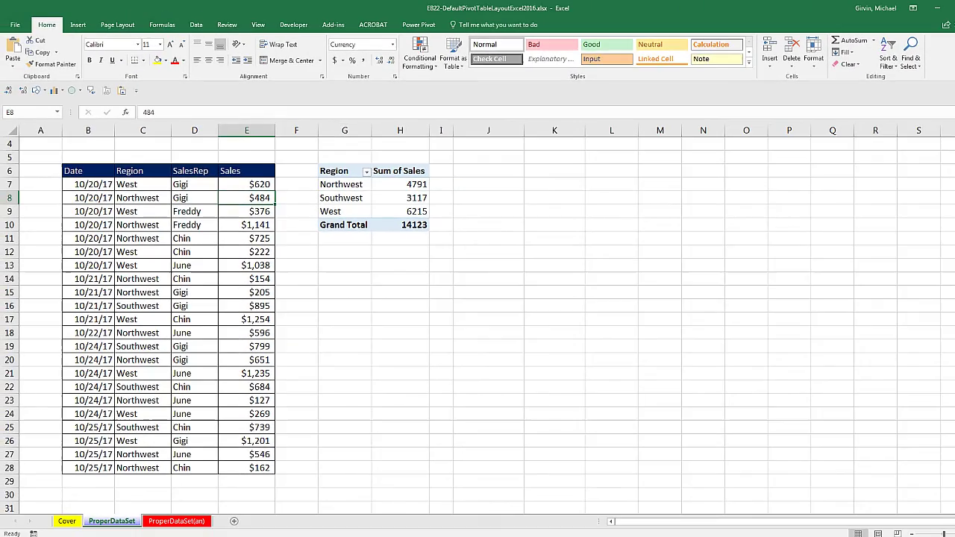
key(alt+n)
key(v)
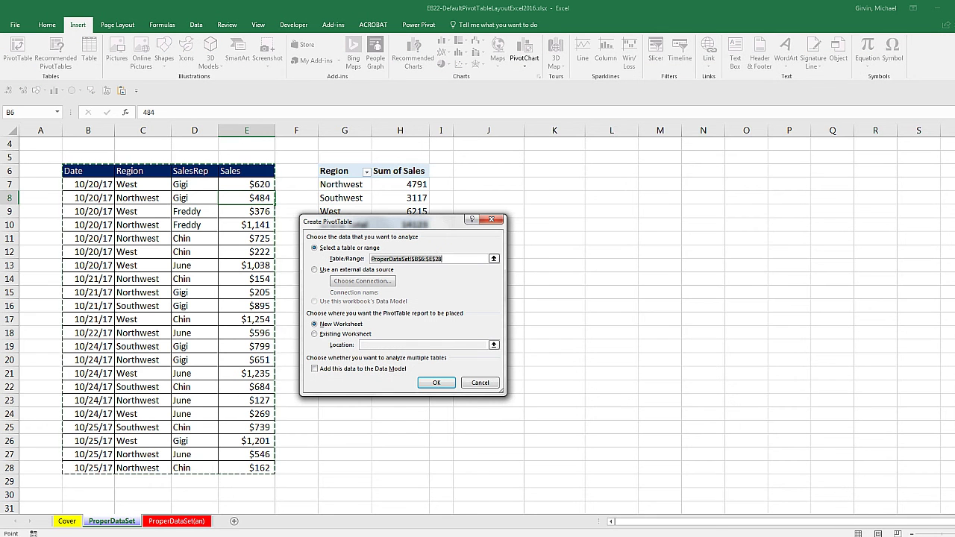
click(326, 333)
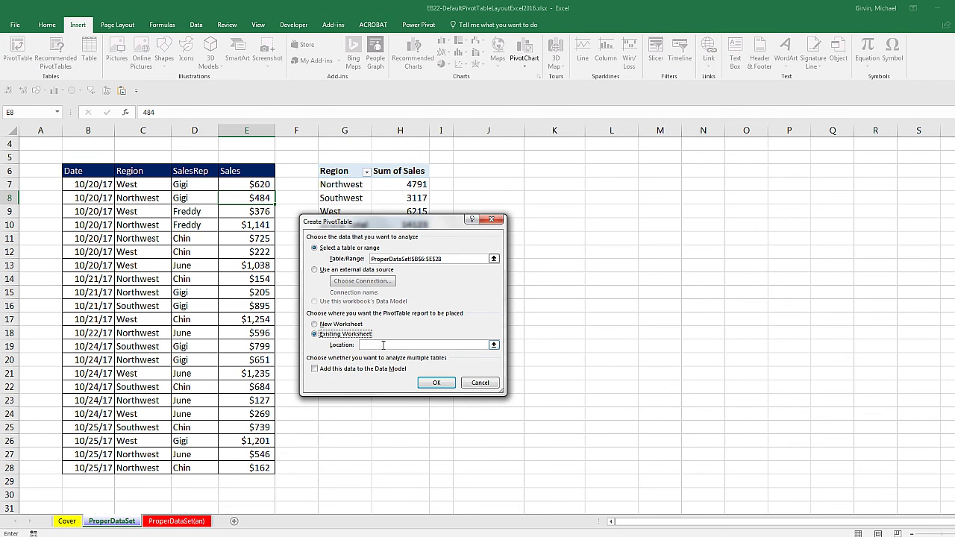
drag(375, 226, 541, 212)
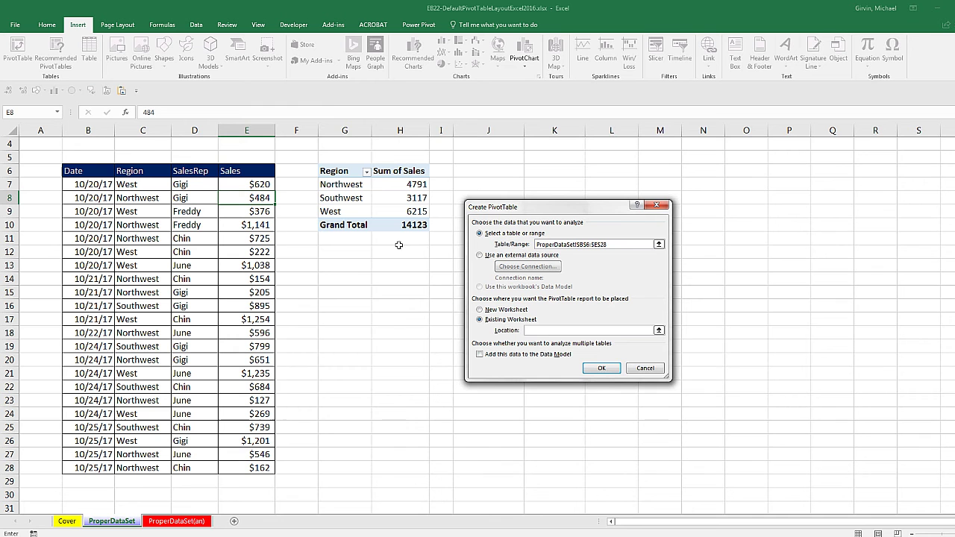
click(329, 271)
click(610, 369)
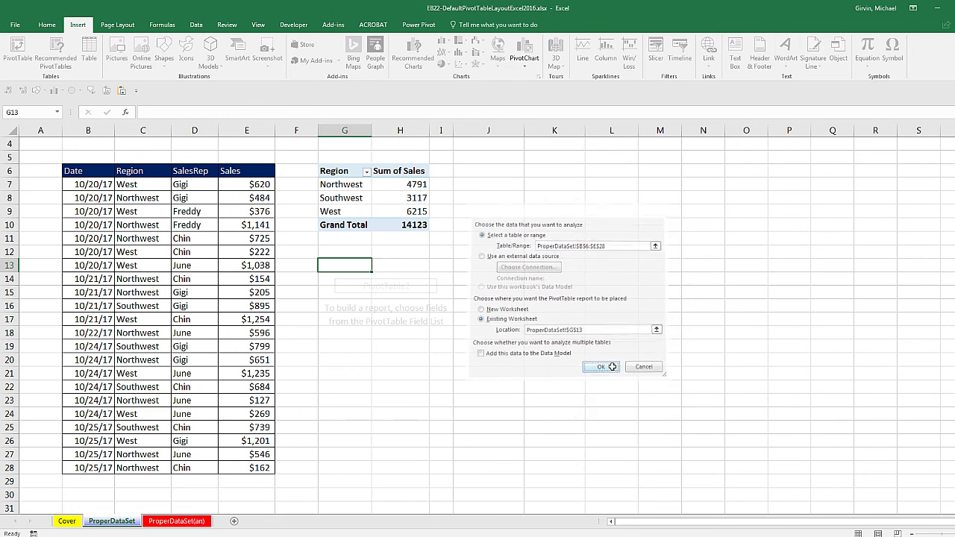
drag(565, 193, 574, 434)
drag(563, 213, 675, 447)
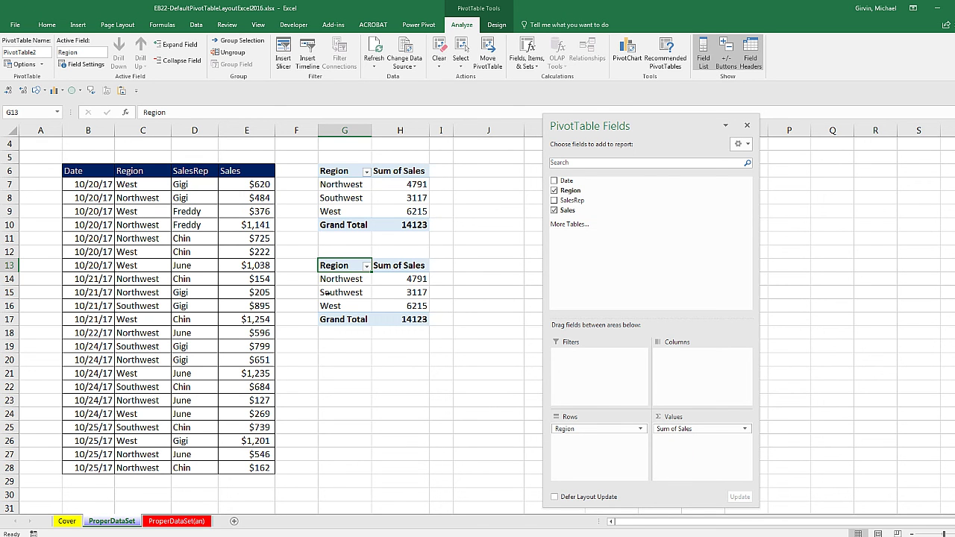